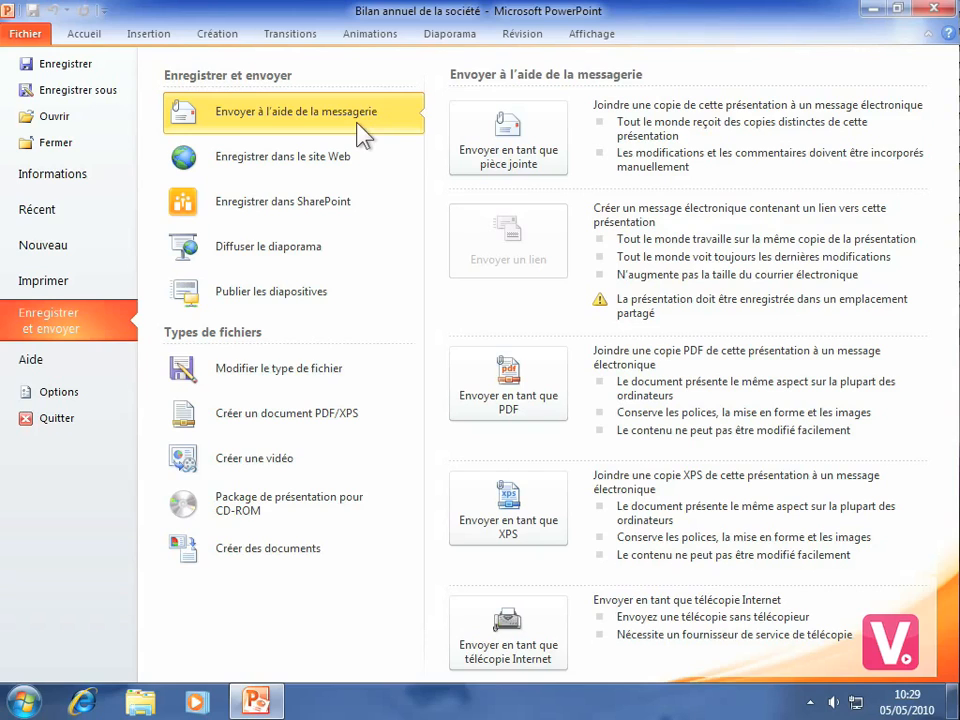
# Choose saving the presentation to the web and sign in to Windows Live with the account's e-mail address and password.
pyautogui.click(343, 160)
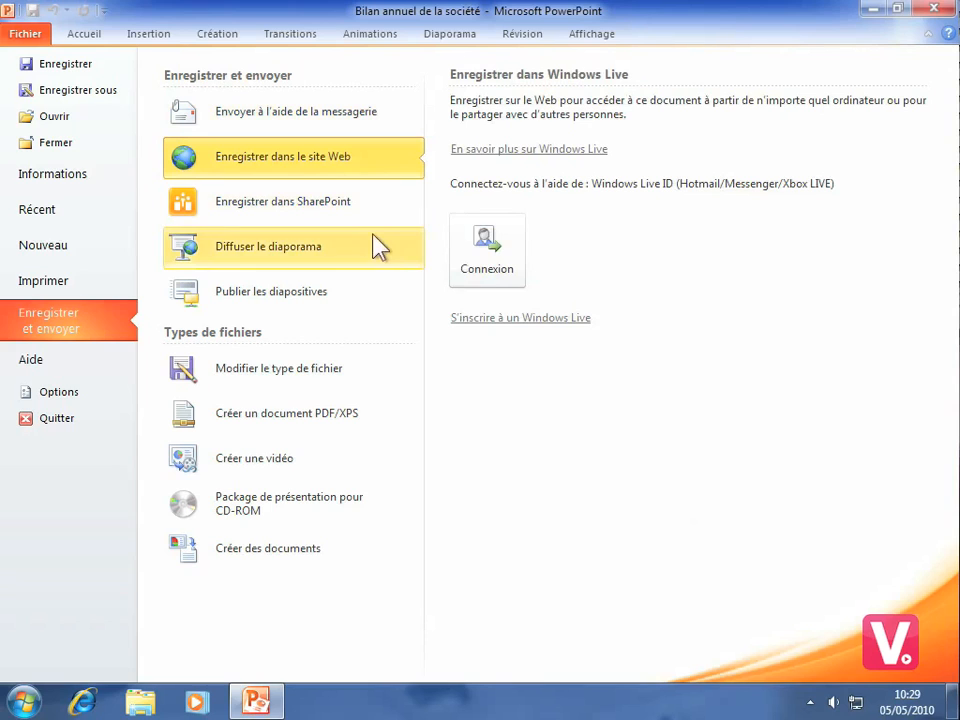
pyautogui.click(490, 255)
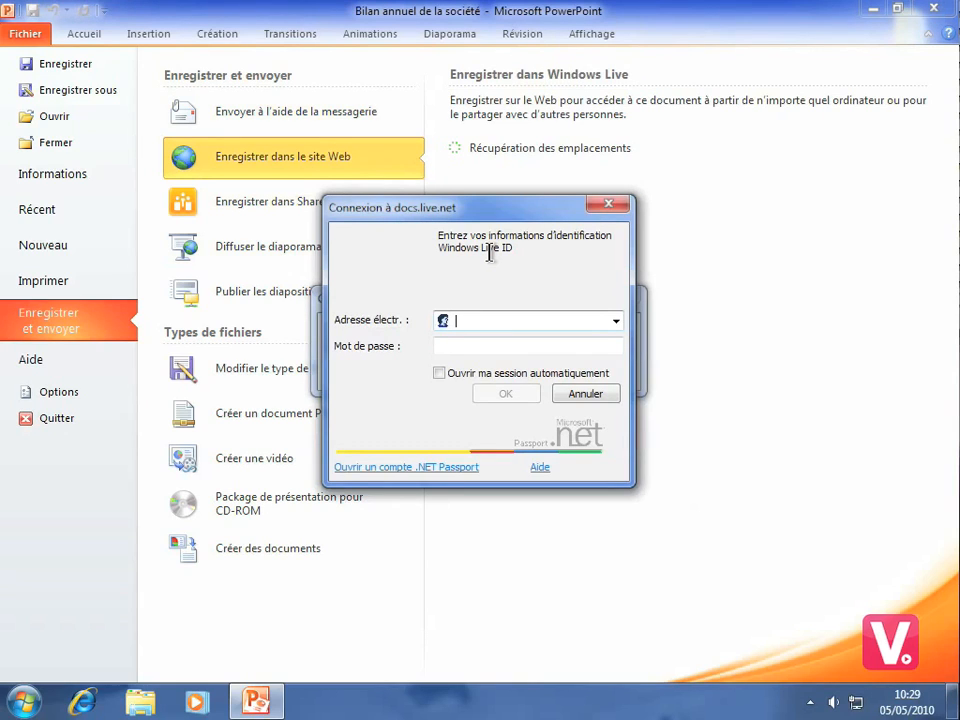
pyautogui.write('al')
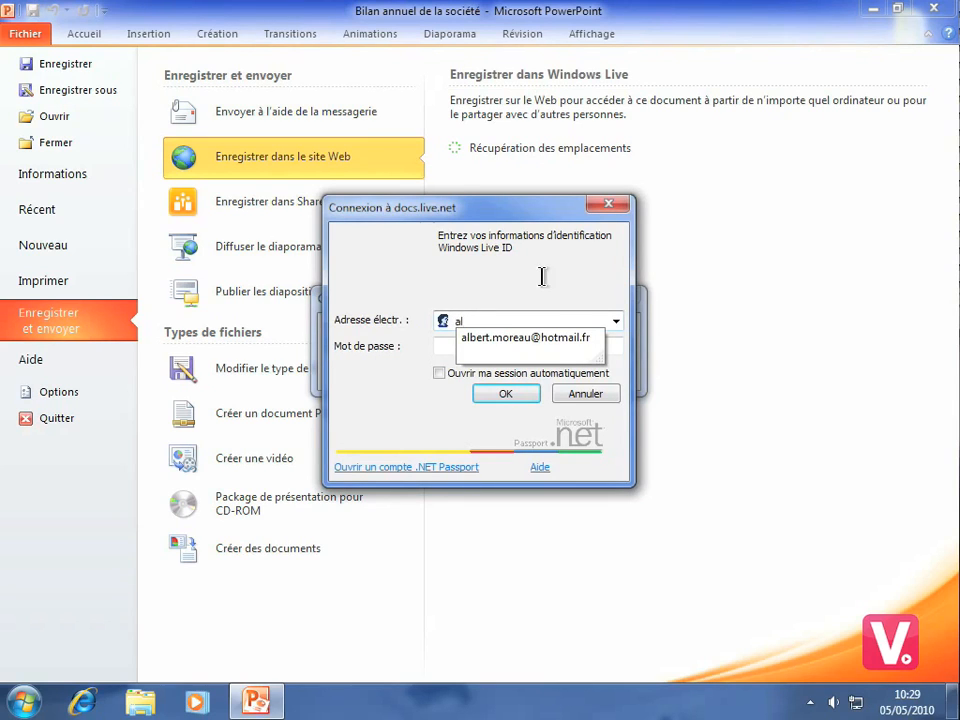
pyautogui.click(506, 339)
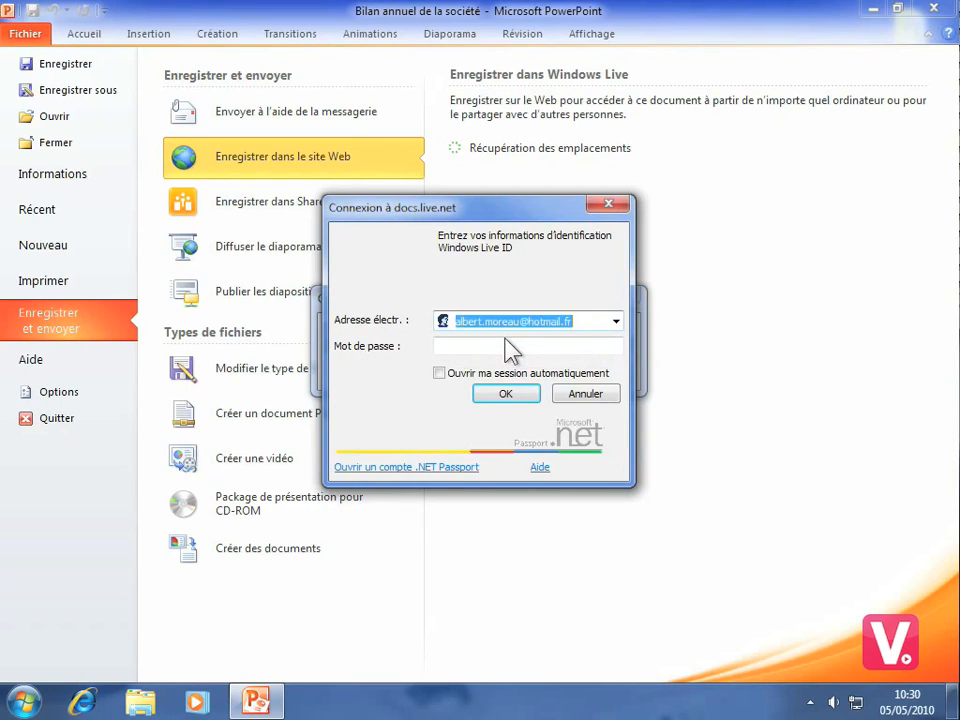
pyautogui.click(443, 346)
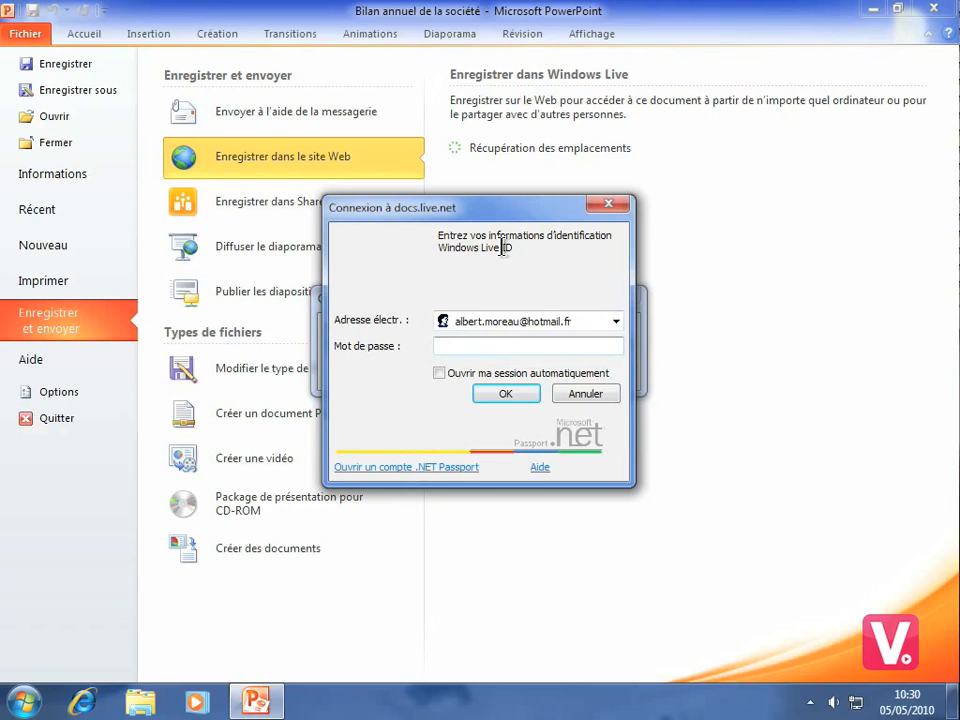
pyautogui.write('•••')
pyautogui.press('BackSpace')
pyautogui.press('BackSpace')
pyautogui.write('•••••••')
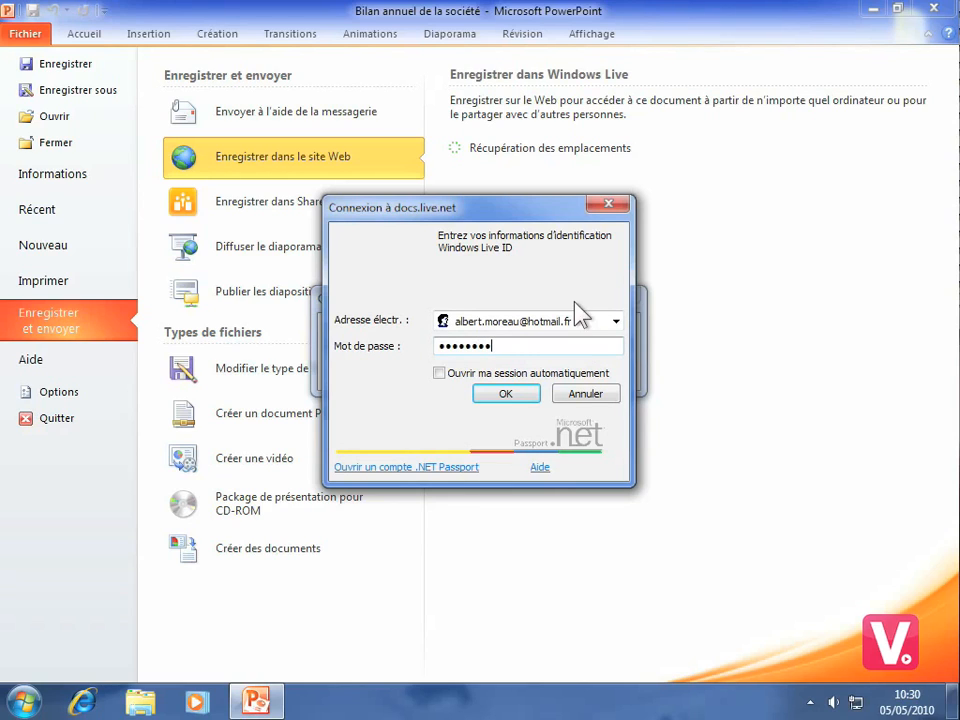
pyautogui.click(509, 391)
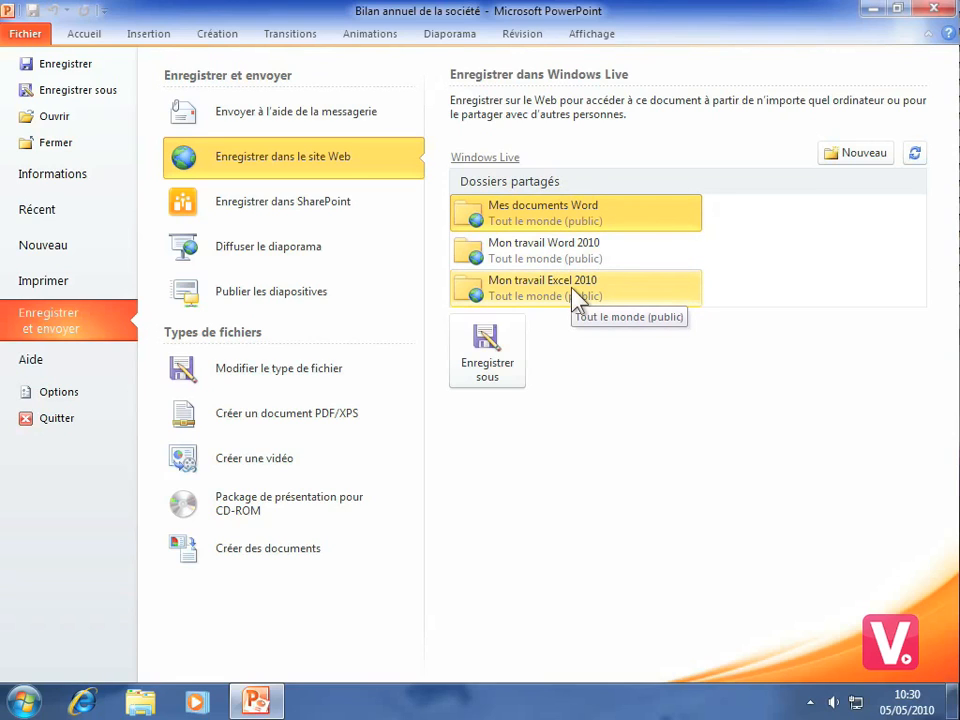
# Start a new Windows Live folder, sign in to SkyDrive in Firefox with the account password, and decline storing the password.
pyautogui.click(847, 156)
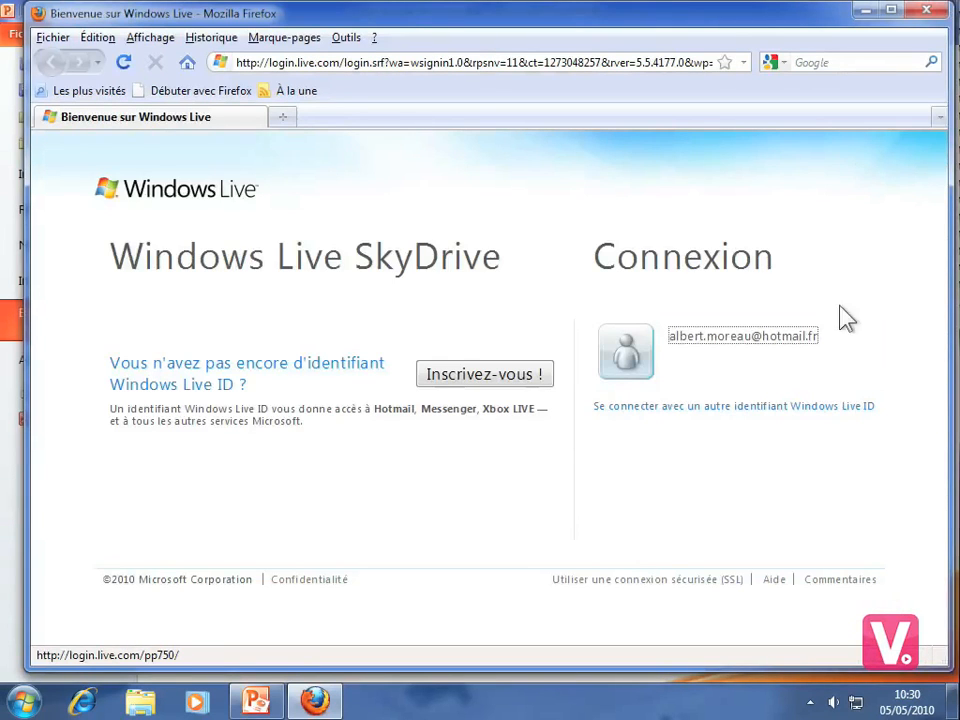
pyautogui.click(709, 347)
pyautogui.write('********')
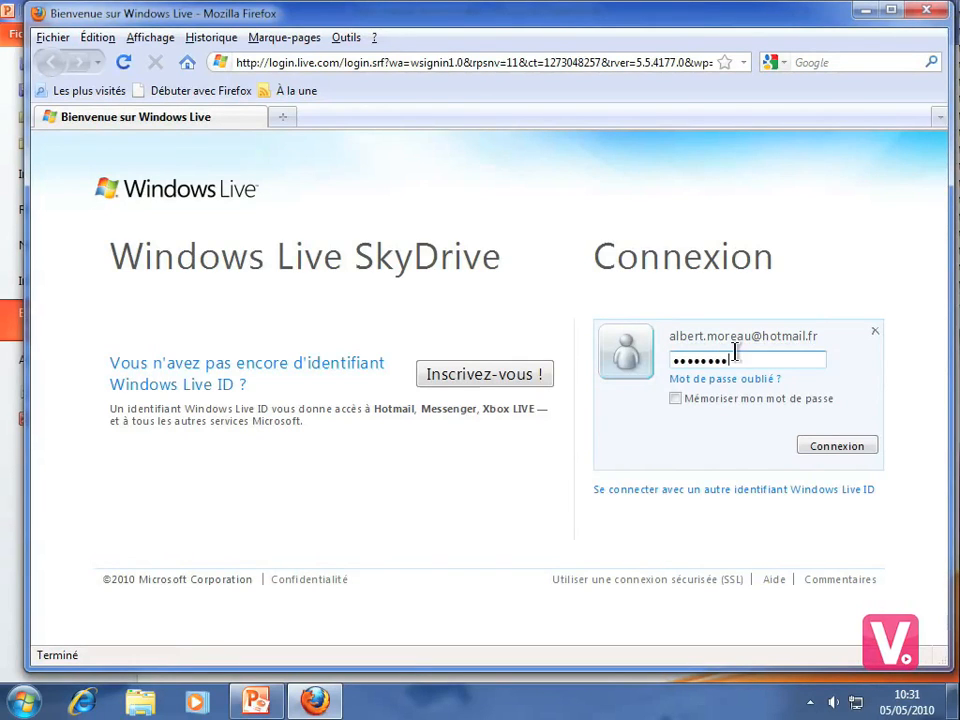
pyautogui.click(820, 451)
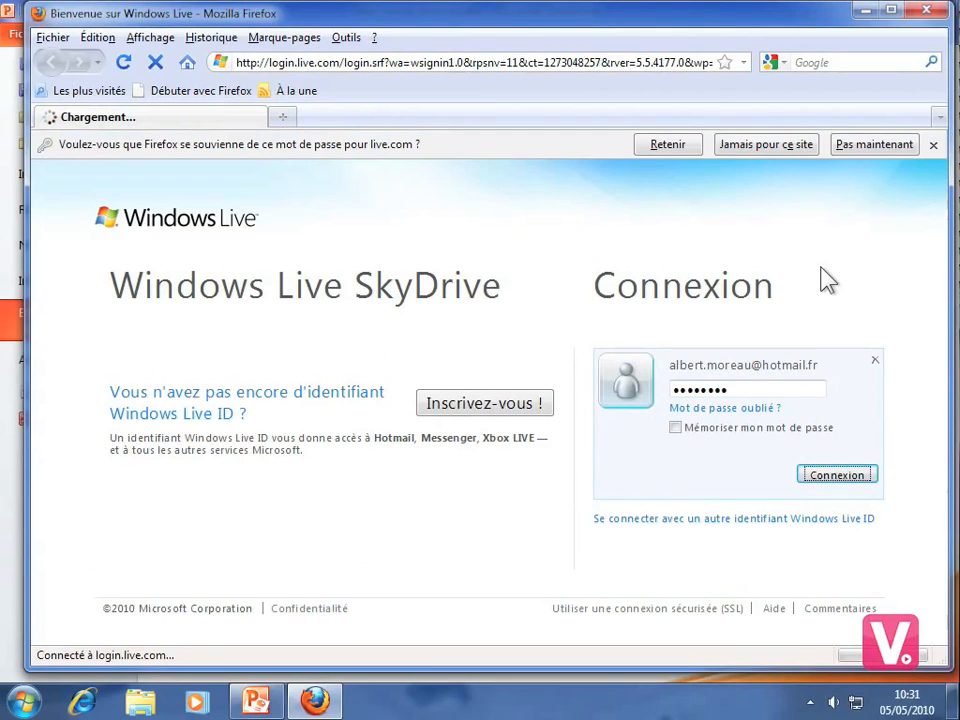
pyautogui.click(875, 145)
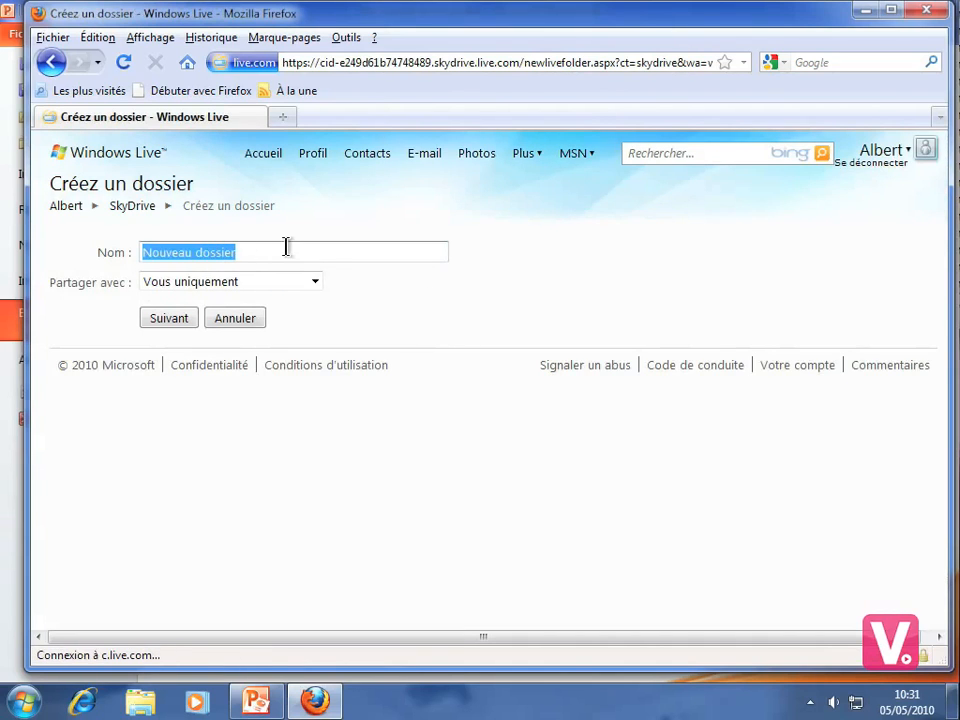
# Create a SkyDrive folder named "Mon travail PowerPoint 2010" shared with "Tout le monde (public)".
pyautogui.write('Mon tra')
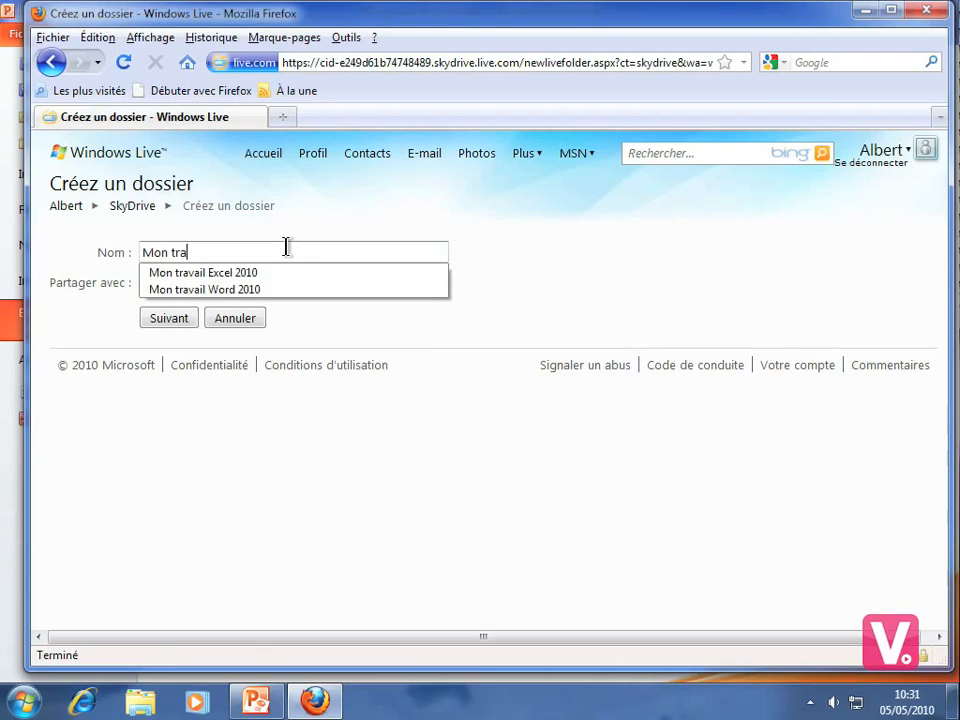
pyautogui.write('vail PowerPoint ')
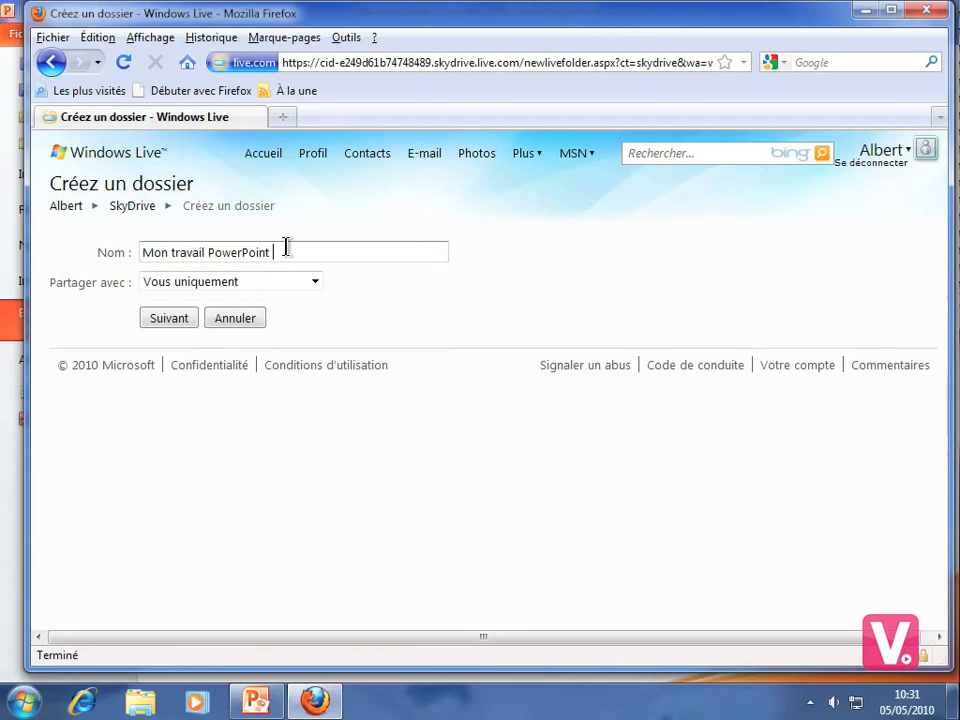
pyautogui.write('2010')
pyautogui.click(315, 282)
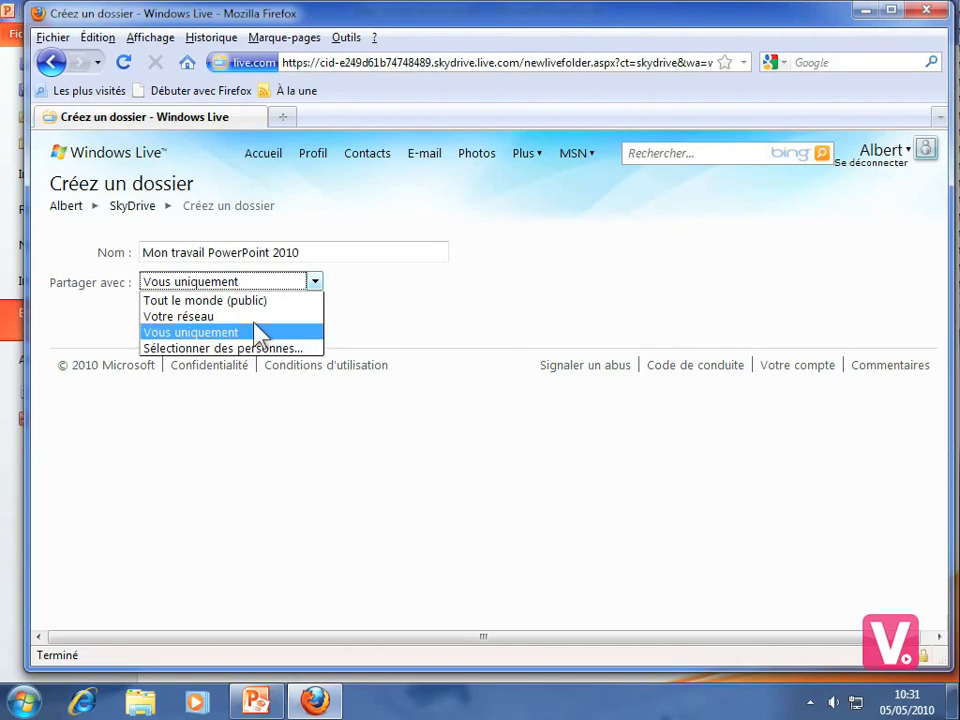
pyautogui.click(210, 301)
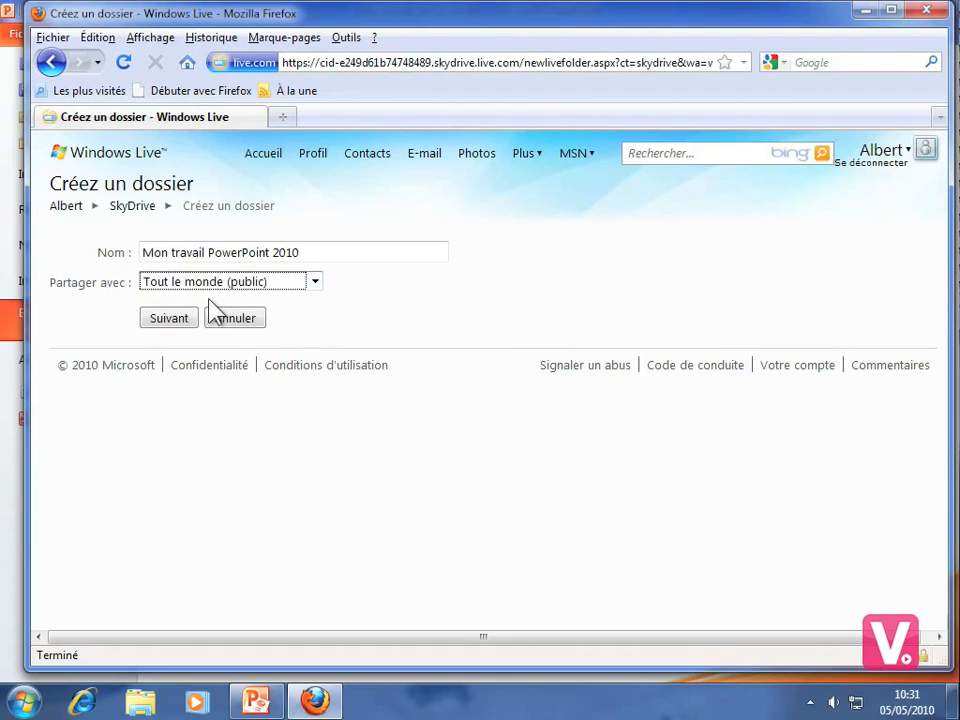
pyautogui.click(160, 322)
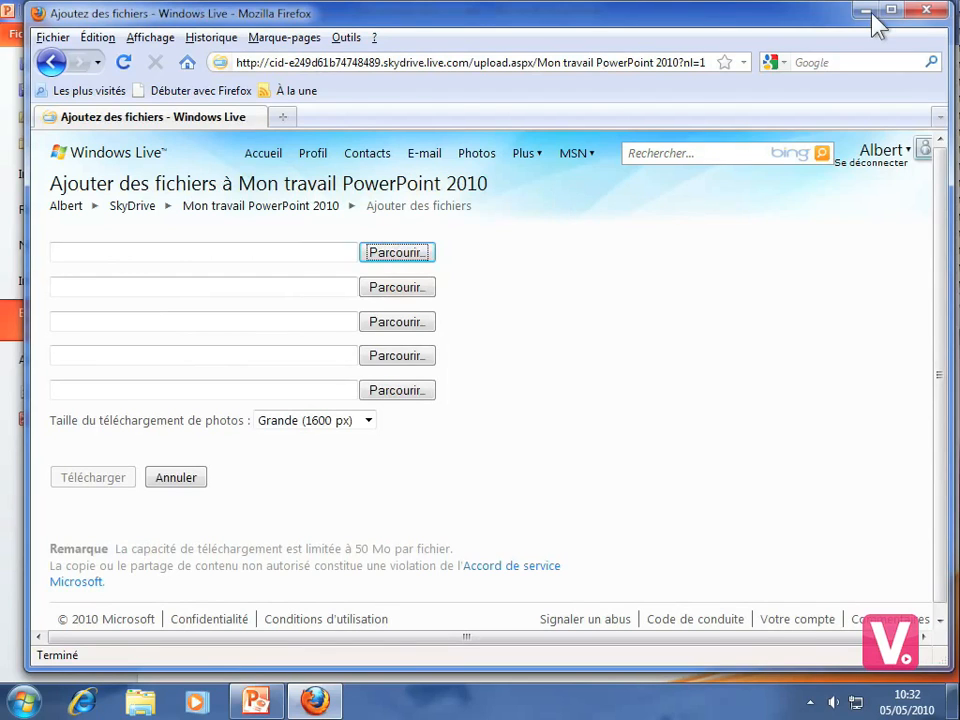
# Return to PowerPoint, refresh the Windows Live folder list, and save "Bilan annuel de la société" in the "Mon travail PowerPoint 2010" folder.
pyautogui.click(927, 12)
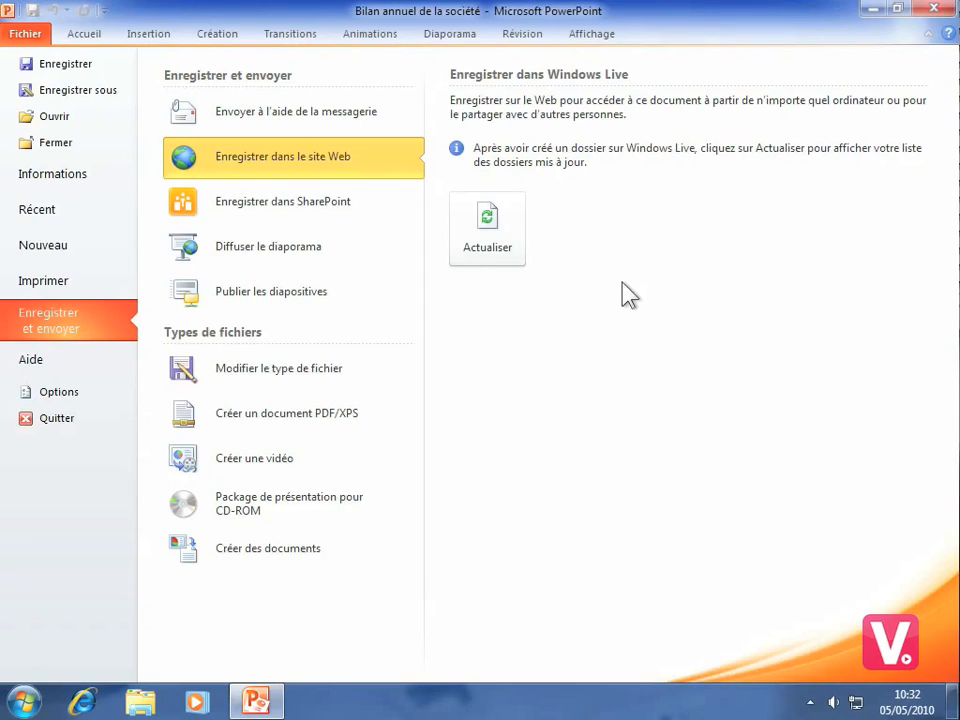
pyautogui.click(489, 225)
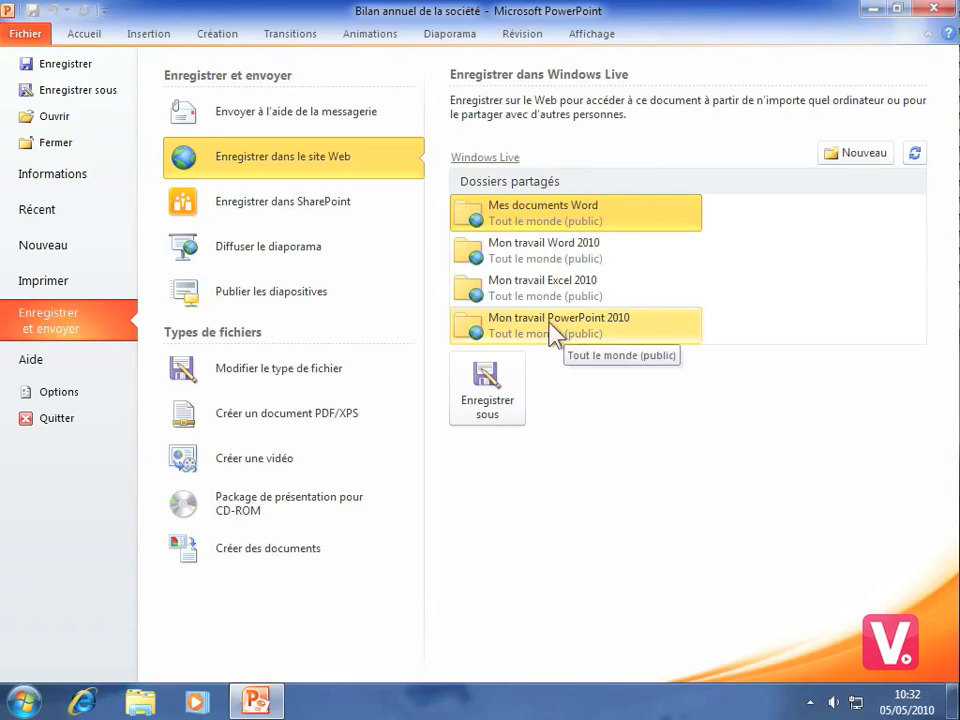
pyautogui.click(552, 333)
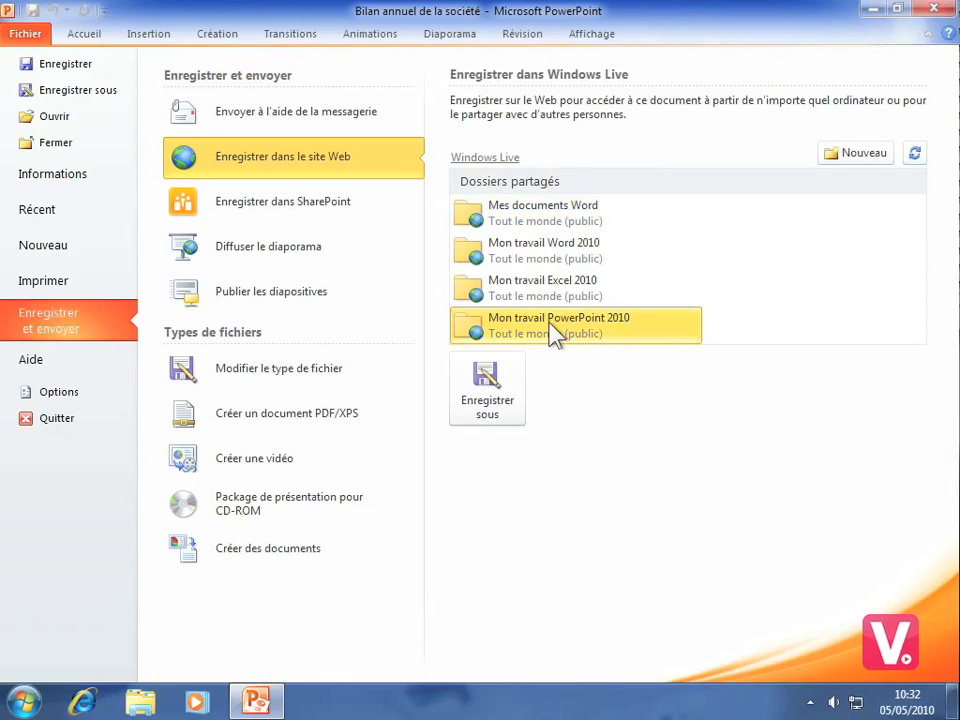
pyautogui.click(487, 388)
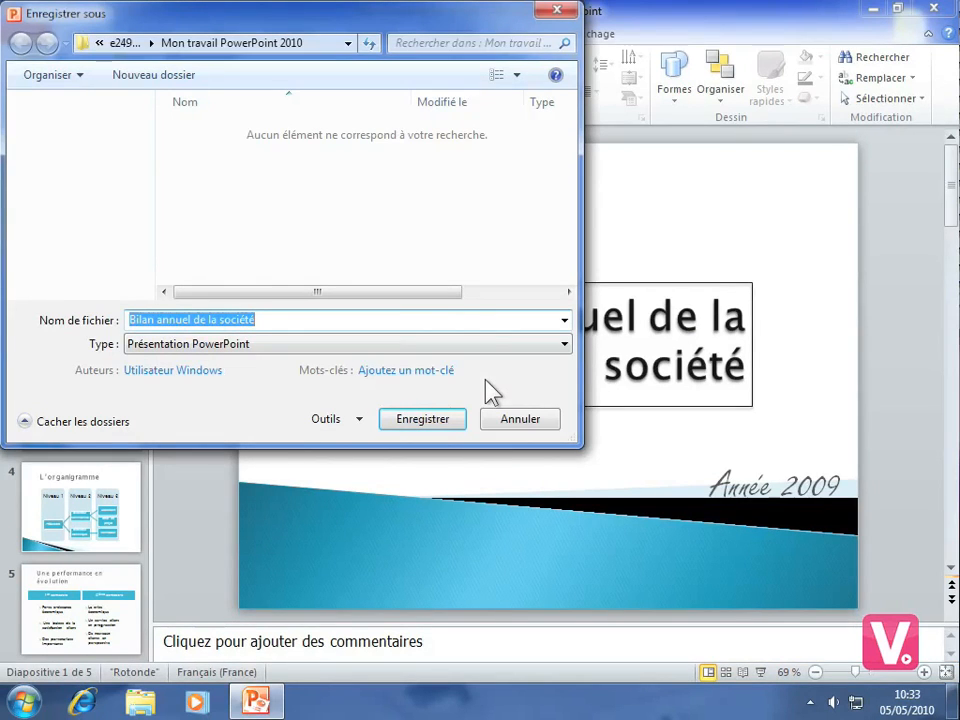
pyautogui.click(441, 420)
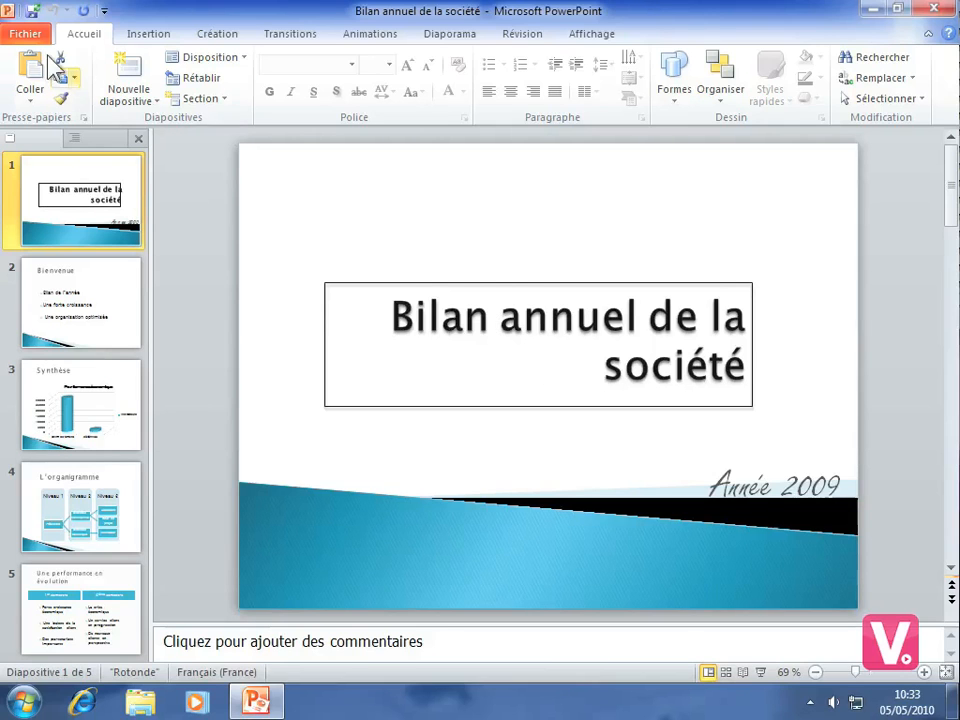
# Start broadcasting the slide show online through the PowerPoint Diffusion service.
pyautogui.click(27, 34)
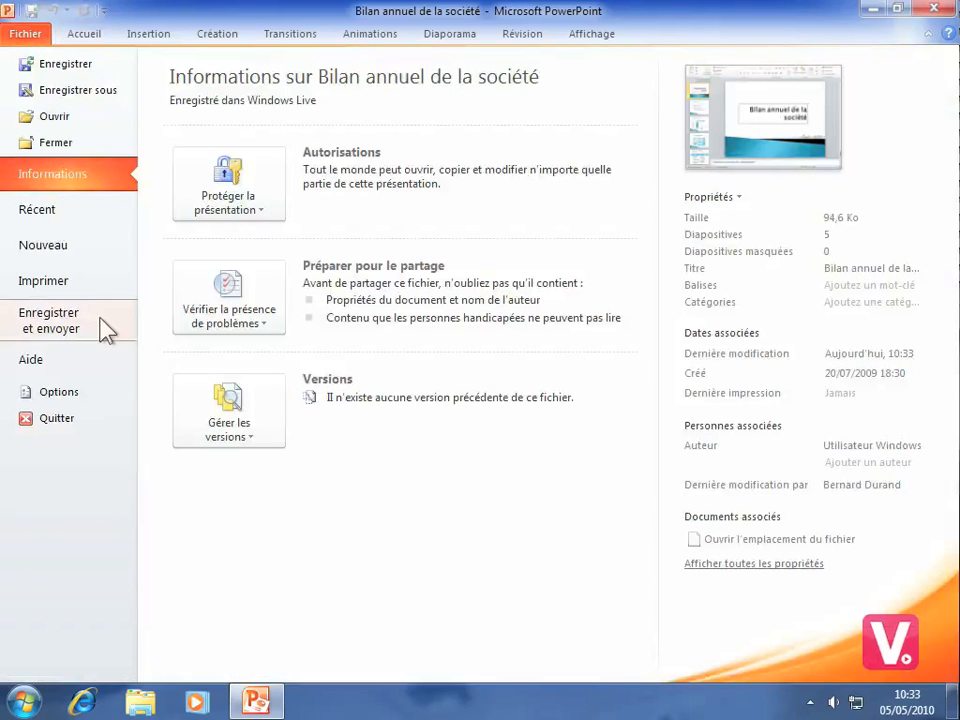
pyautogui.click(103, 325)
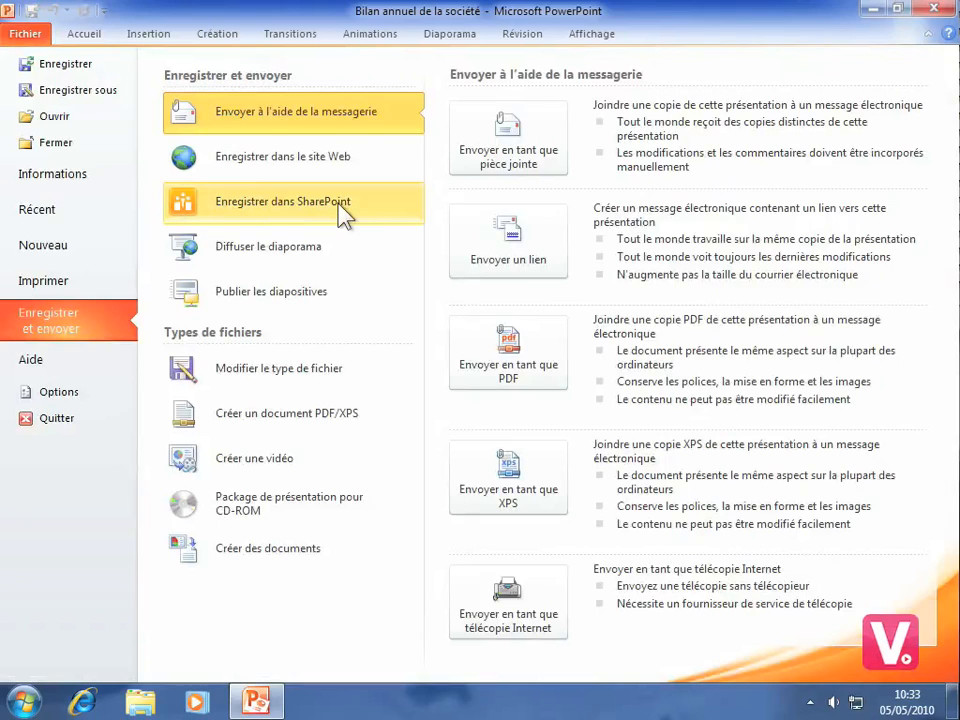
pyautogui.click(277, 200)
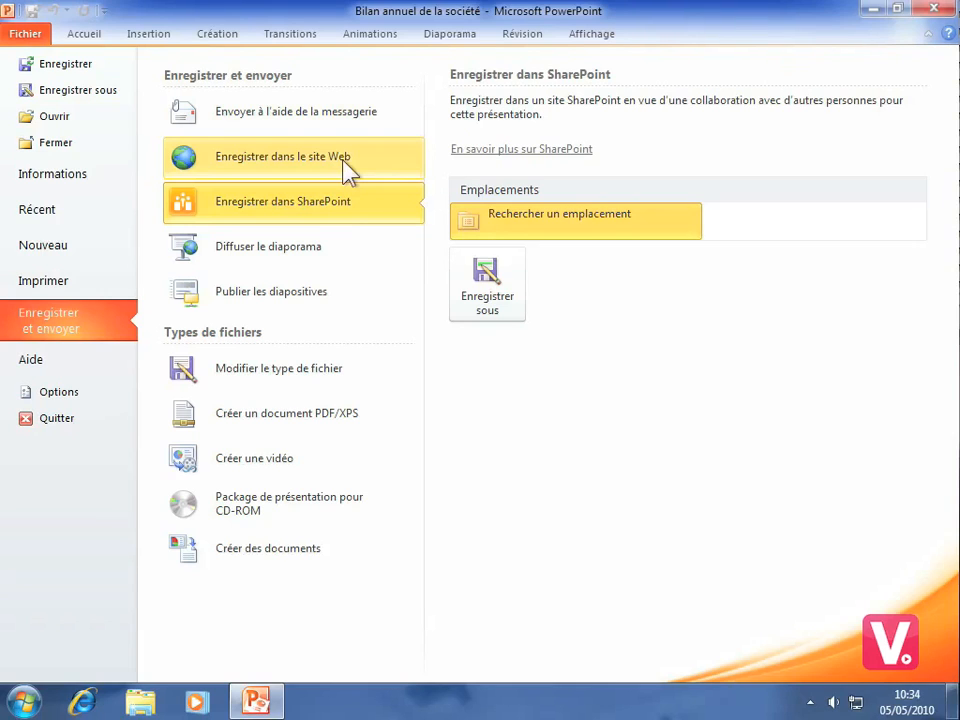
pyautogui.click(288, 252)
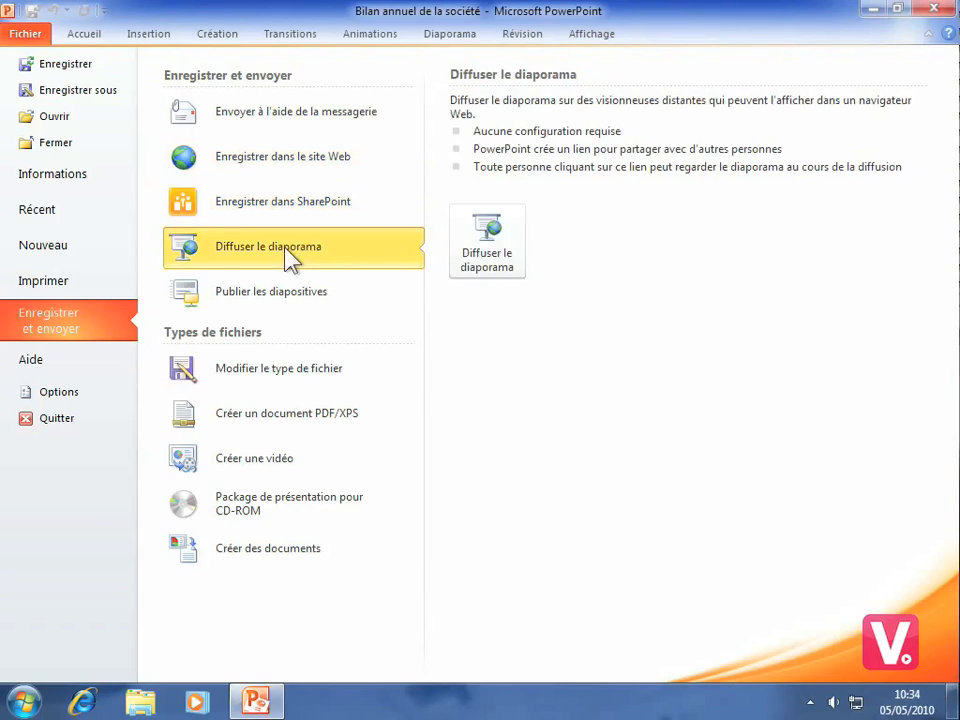
pyautogui.click(487, 246)
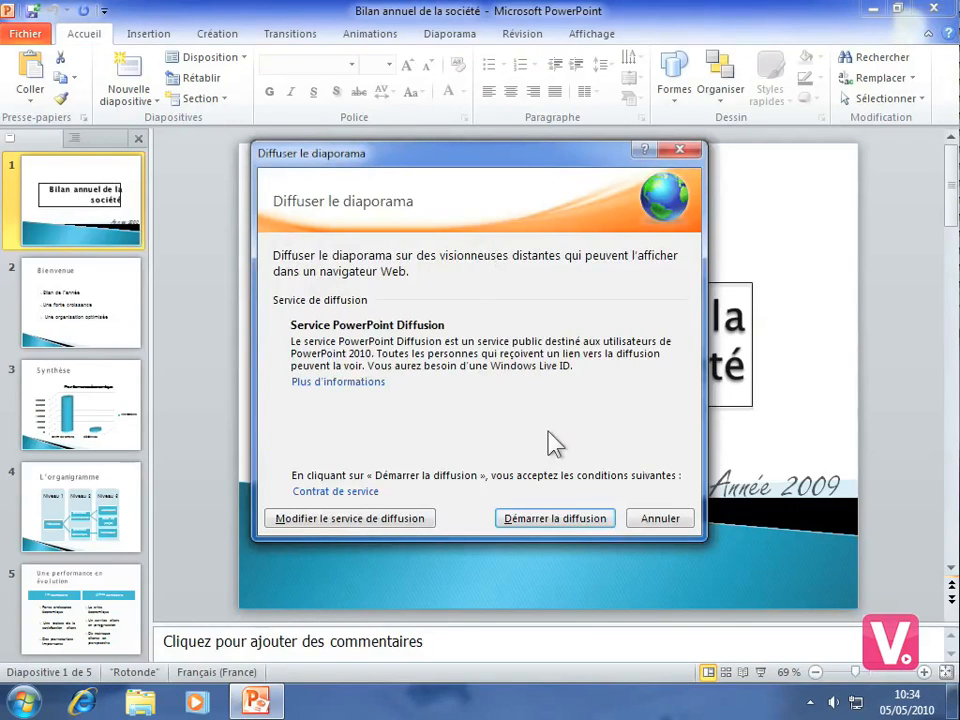
pyautogui.click(548, 520)
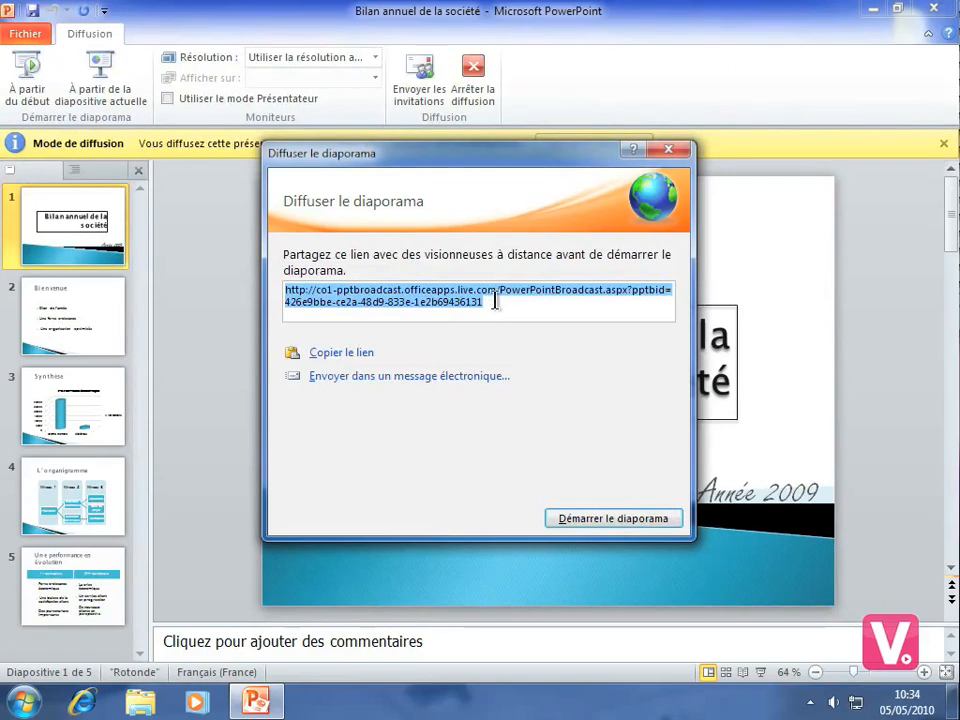
# Copy the broadcast link and open it in Internet Explorer to view the broadcast page.
pyautogui.click(342, 356)
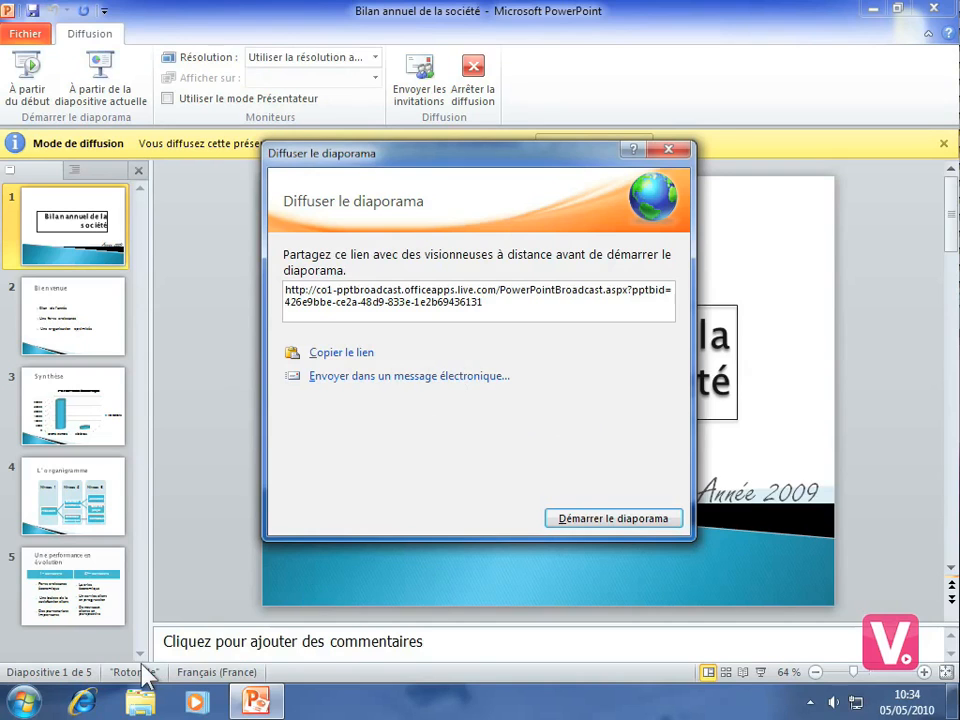
pyautogui.click(88, 702)
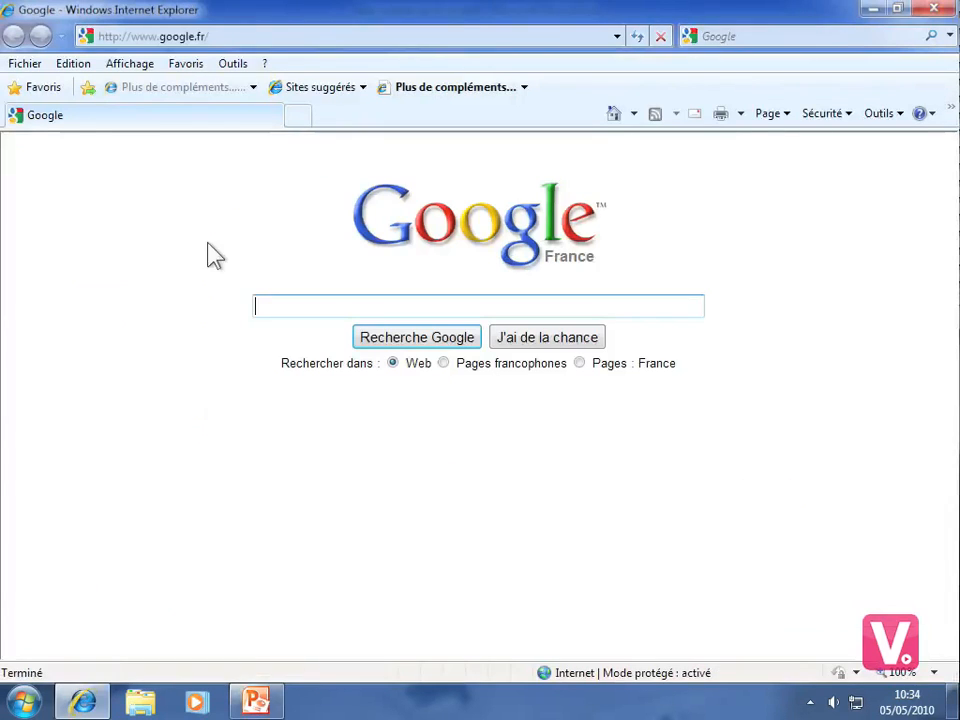
pyautogui.click(231, 35)
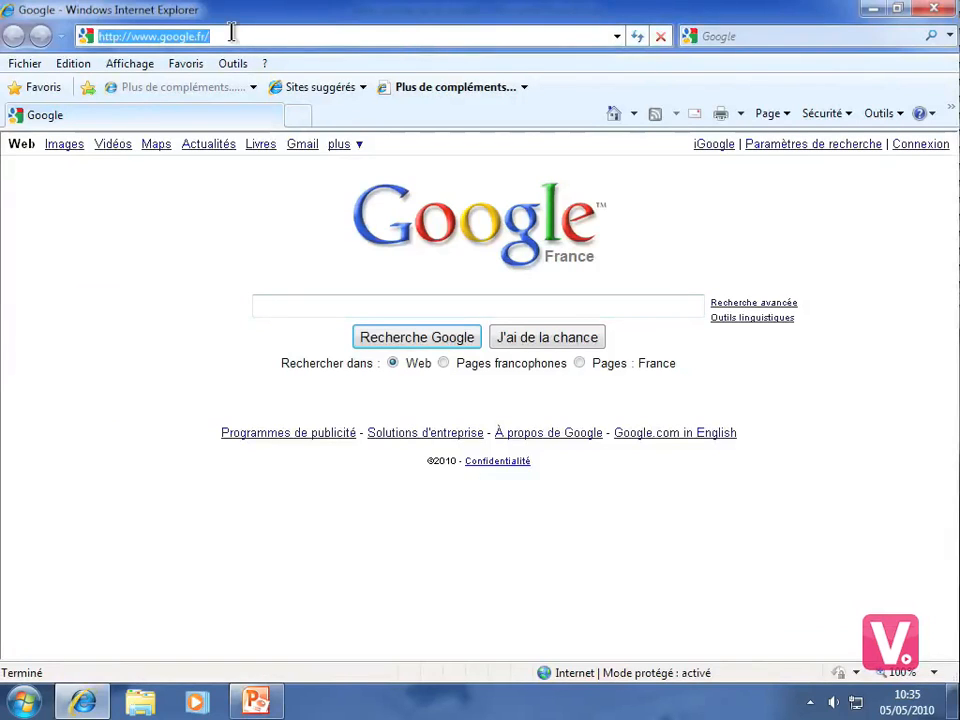
pyautogui.write('http://co1-pptbroadcast.officeapps.live.com/PowerPointBroadcast.aspx?pptbid=426e9bbe-ce2a-48d9-833e-1e2b69436131')
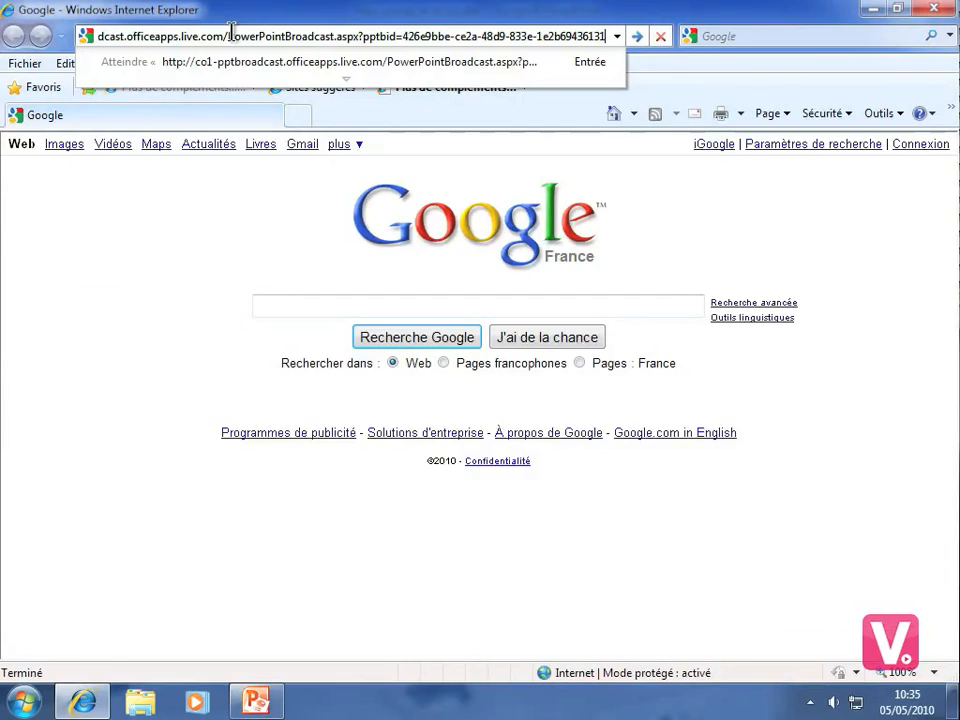
pyautogui.press('Return')
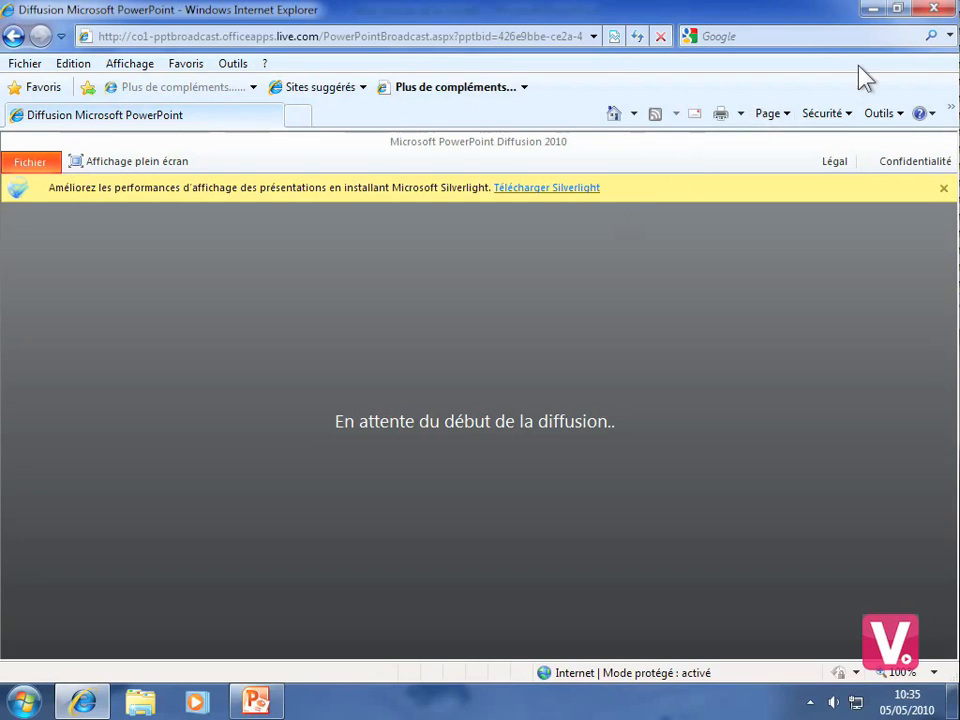
# Close the browser and the link-sharing dialog in PowerPoint, and end the slide show broadcast.
pyautogui.click(934, 10)
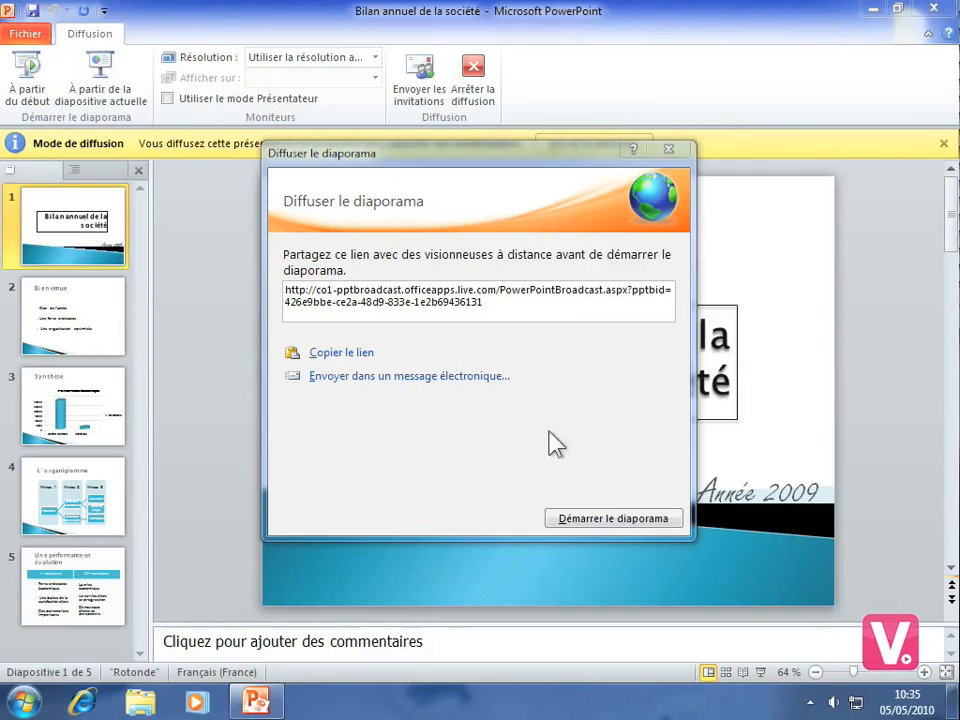
pyautogui.click(669, 150)
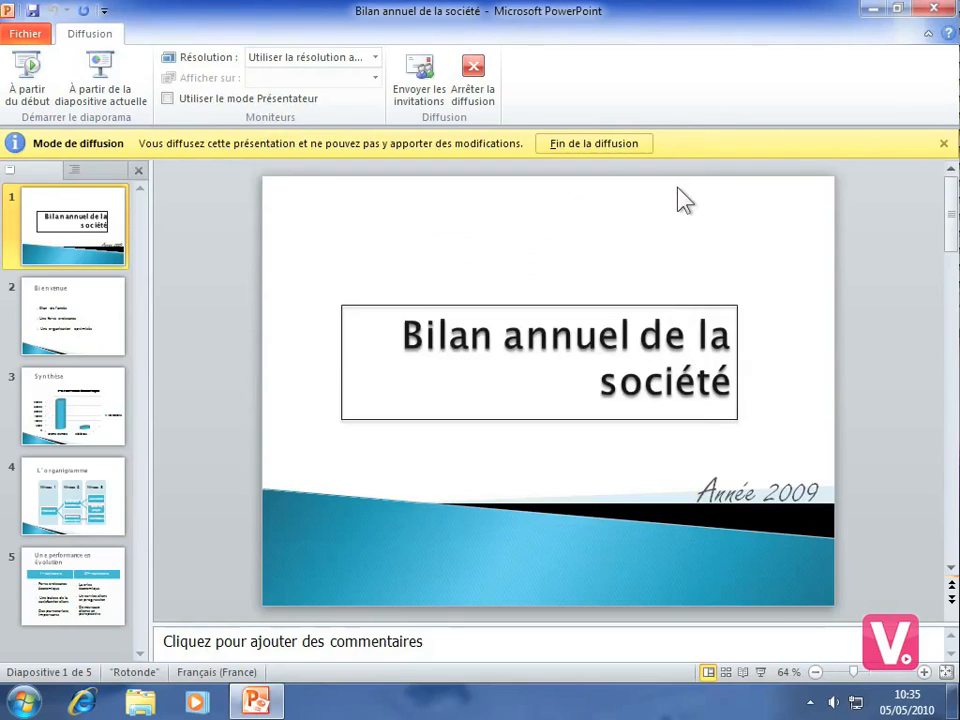
pyautogui.click(469, 67)
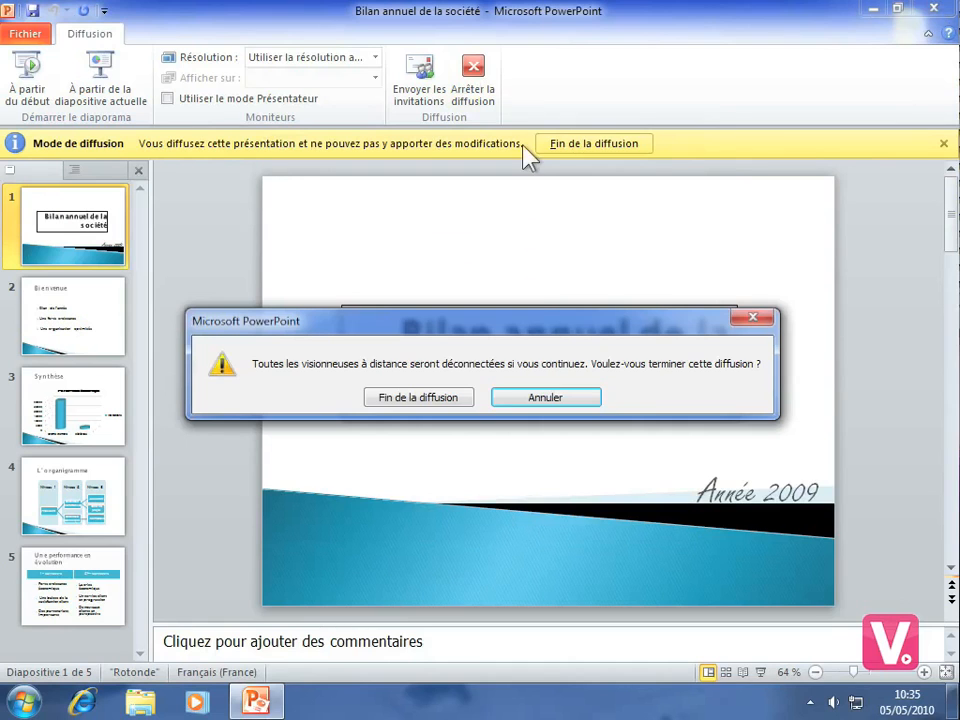
pyautogui.click(429, 399)
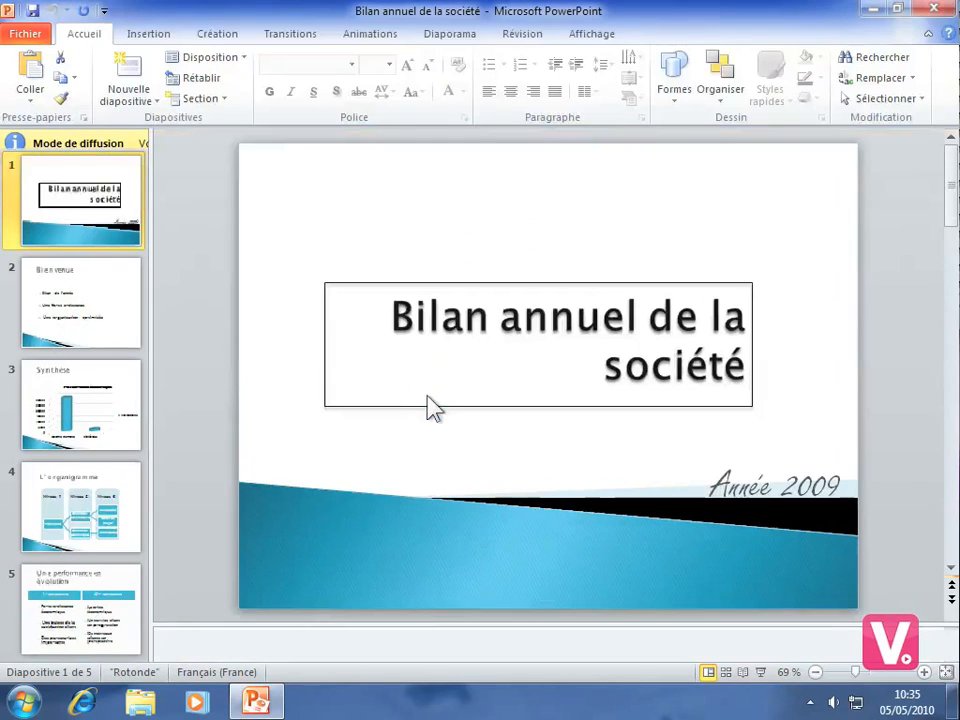